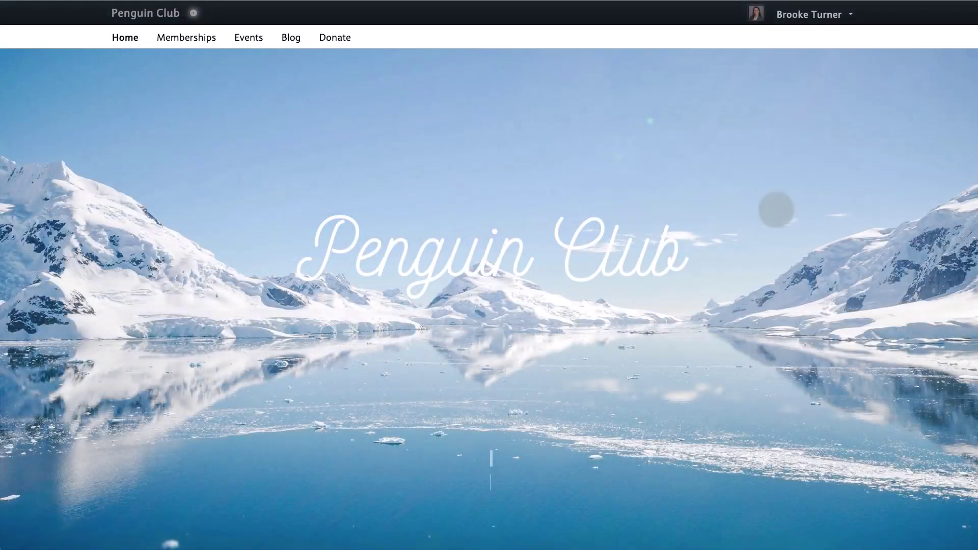
# From the admin dashboard, go to Create > Invoices and start a new invoice
pyautogui.click(792, 18)
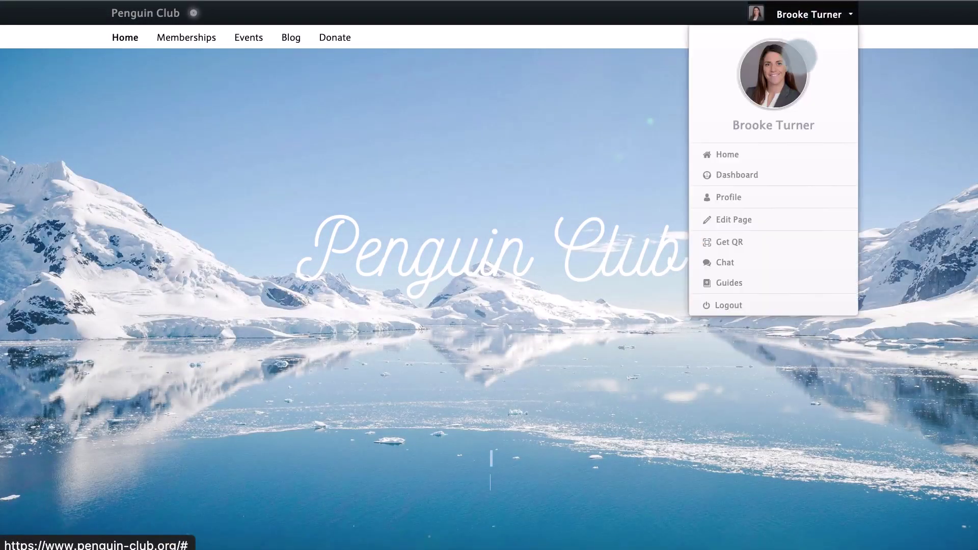
pyautogui.click(801, 173)
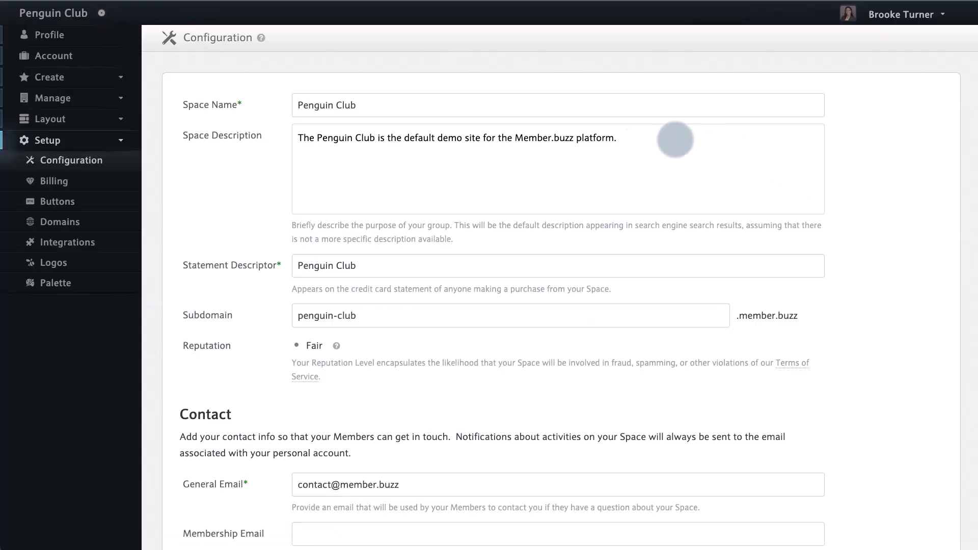
pyautogui.click(118, 78)
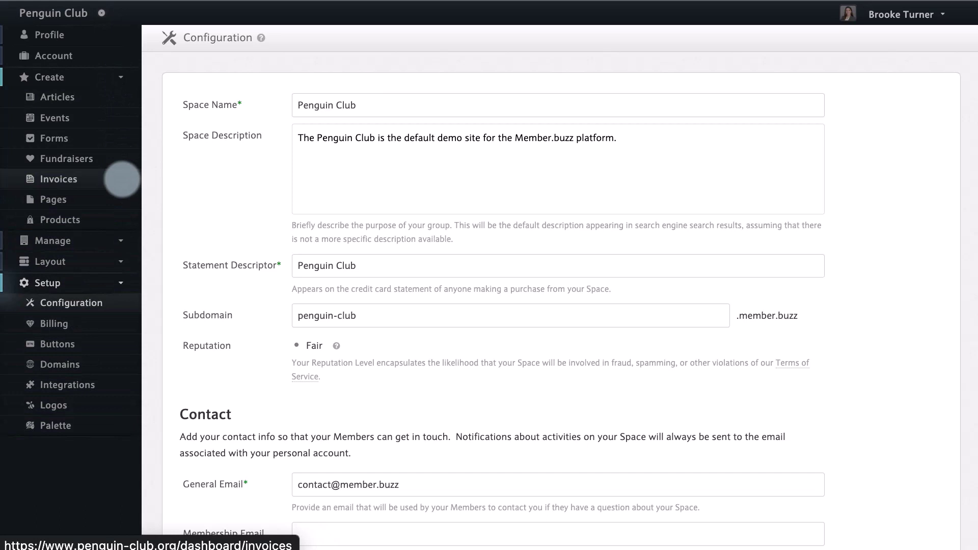
pyautogui.click(121, 179)
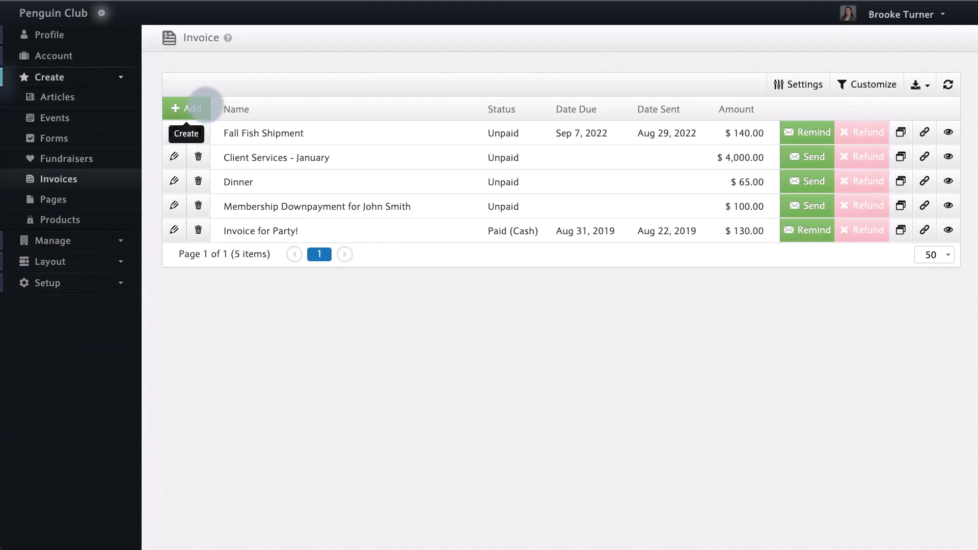
pyautogui.click(206, 106)
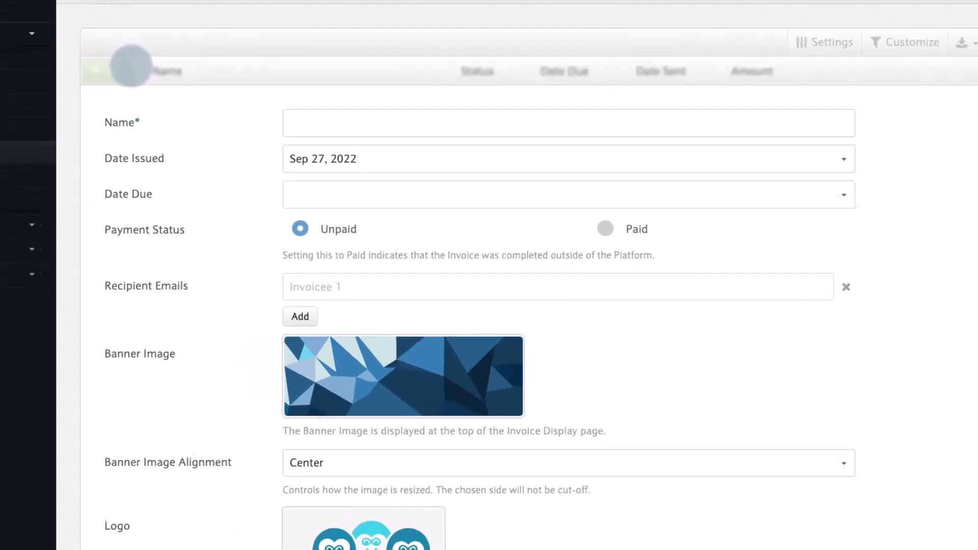
# Enter 'Fish Shipment' as the name, issue date Sep 28, 2022, due date Oct 5, 2022
pyautogui.click(330, 120)
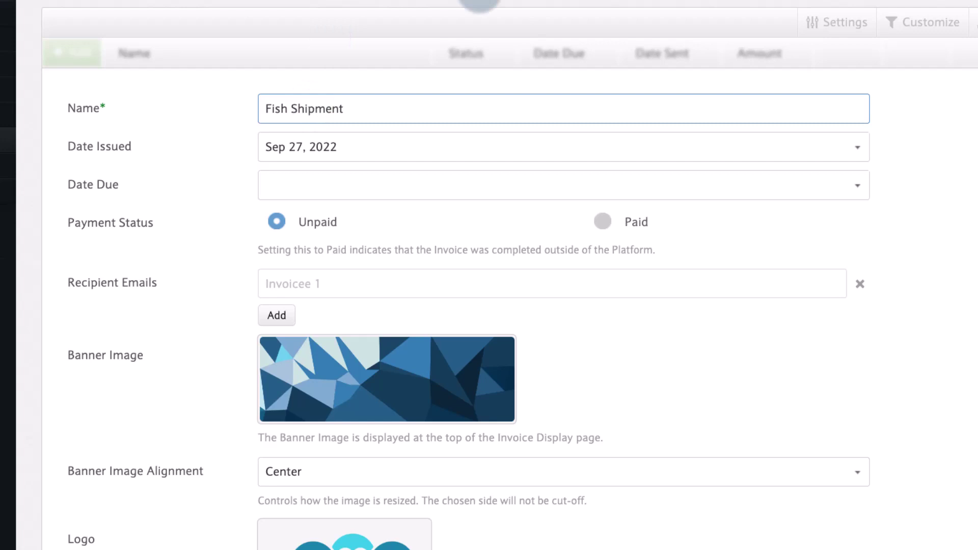
pyautogui.click(858, 147)
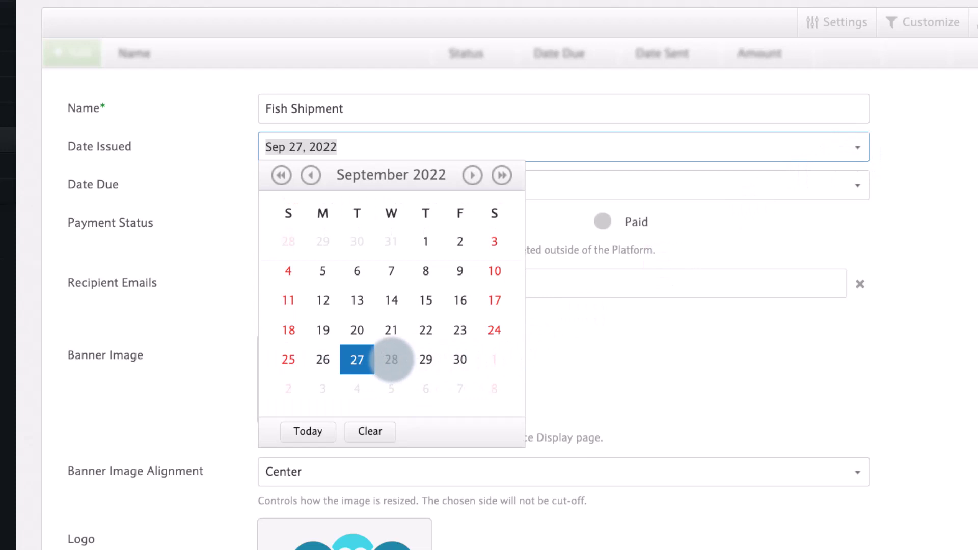
pyautogui.click(391, 360)
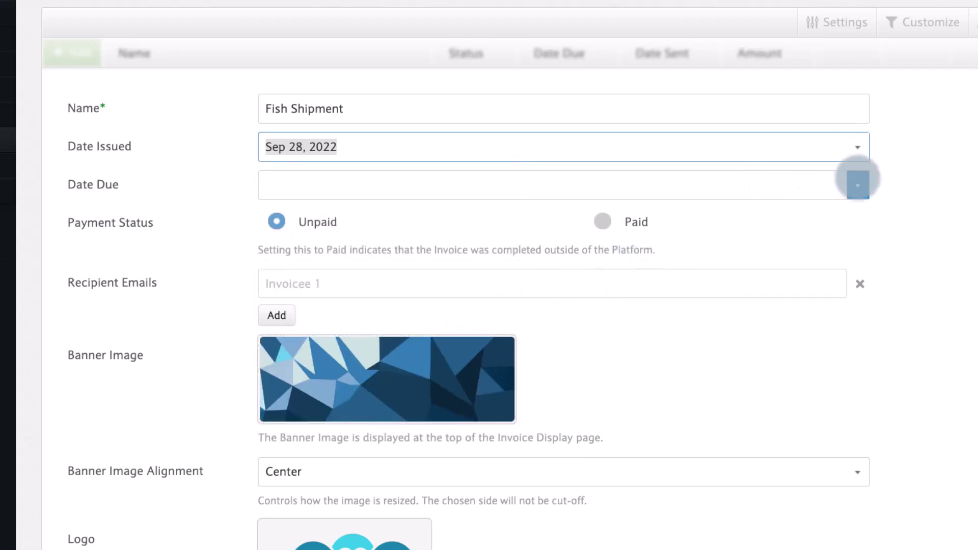
pyautogui.click(858, 183)
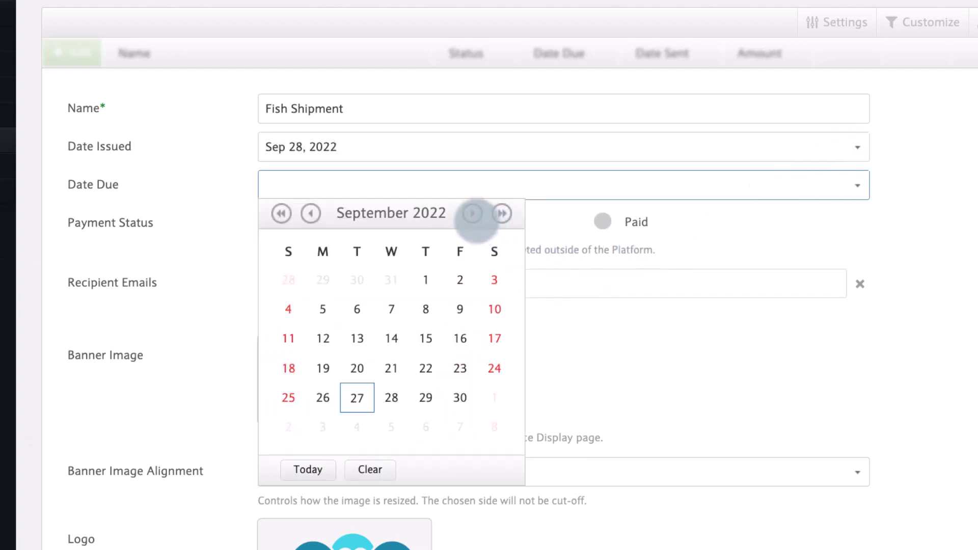
pyautogui.click(471, 213)
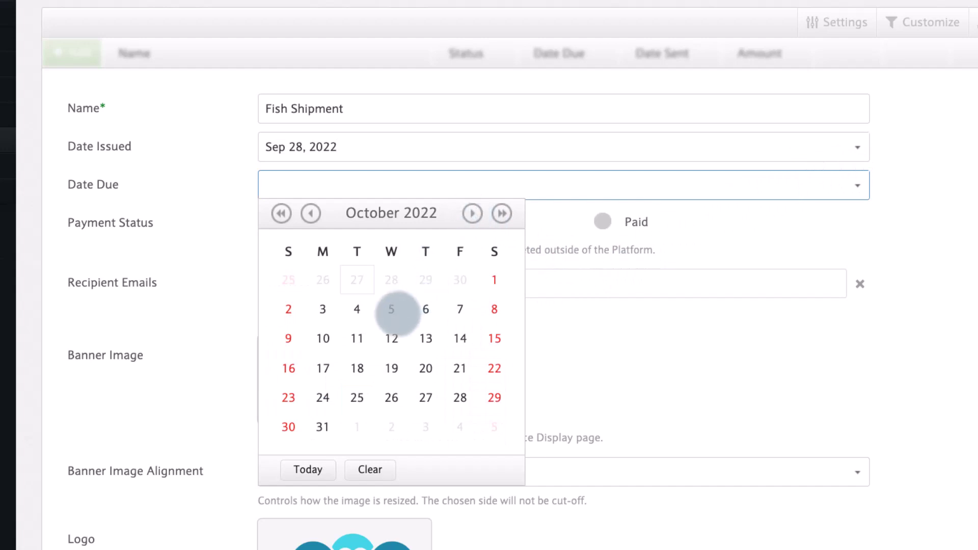
pyautogui.click(392, 309)
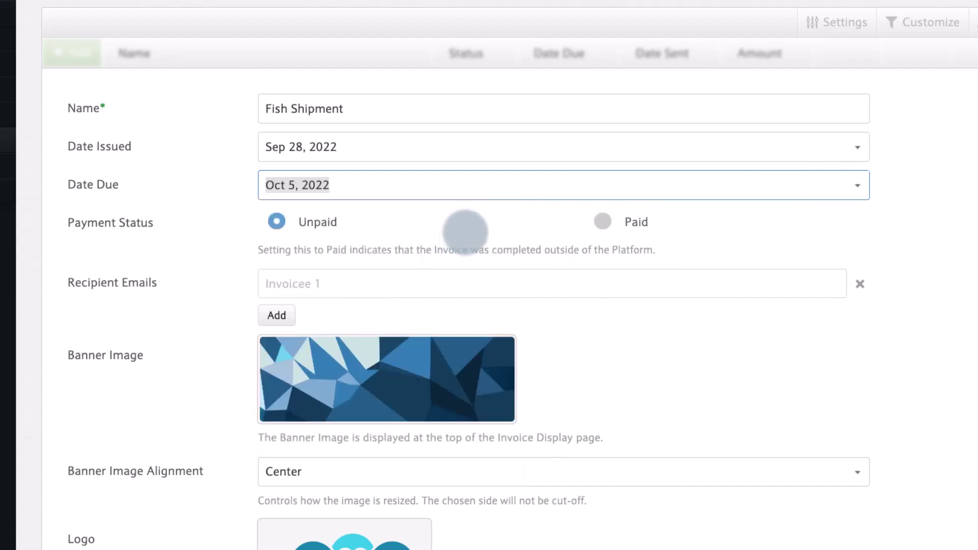
pyautogui.click(467, 226)
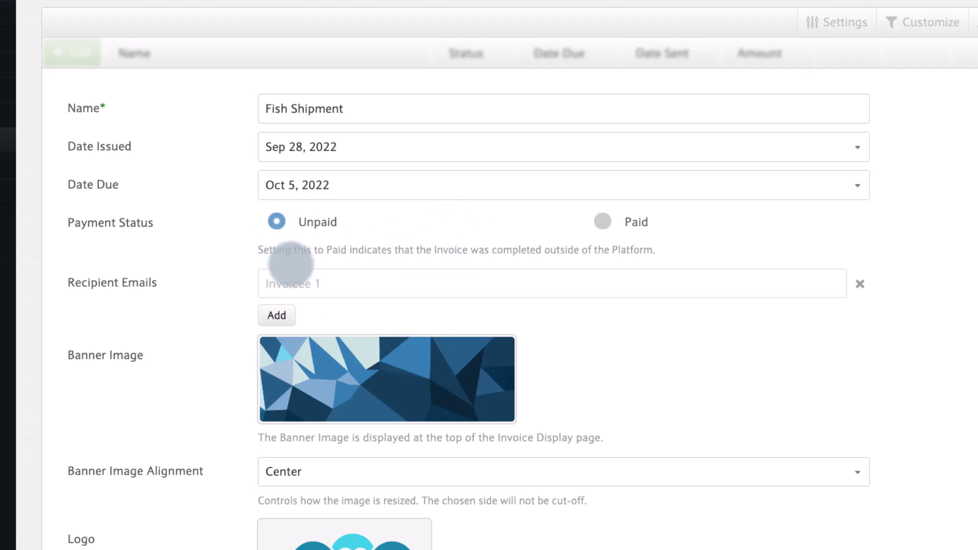
# Add the recipient's e-mail address under Recipient Emails
pyautogui.click(296, 278)
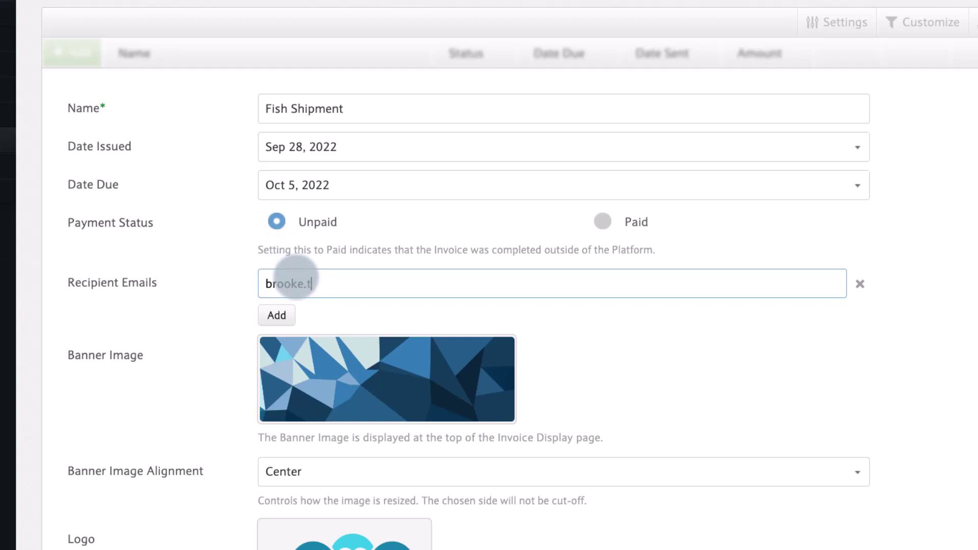
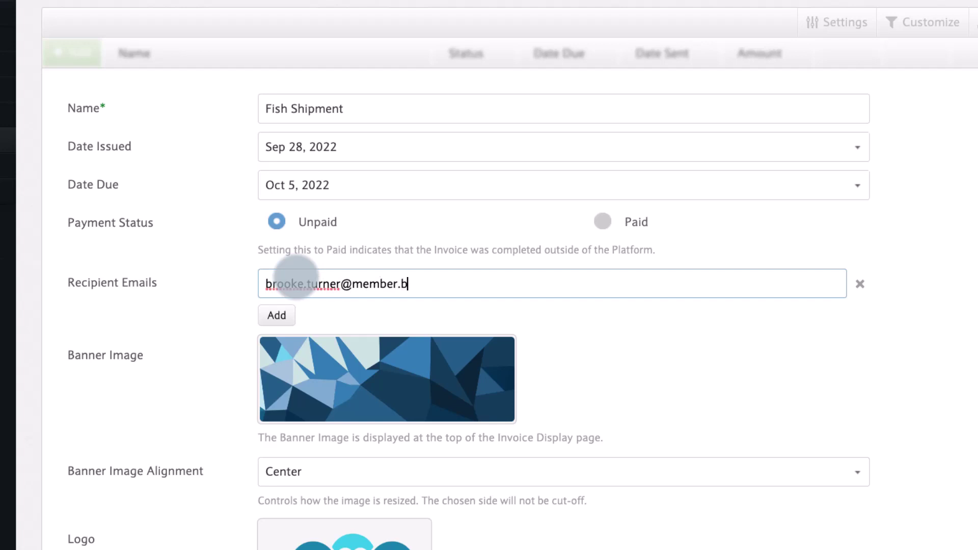
pyautogui.click(264, 315)
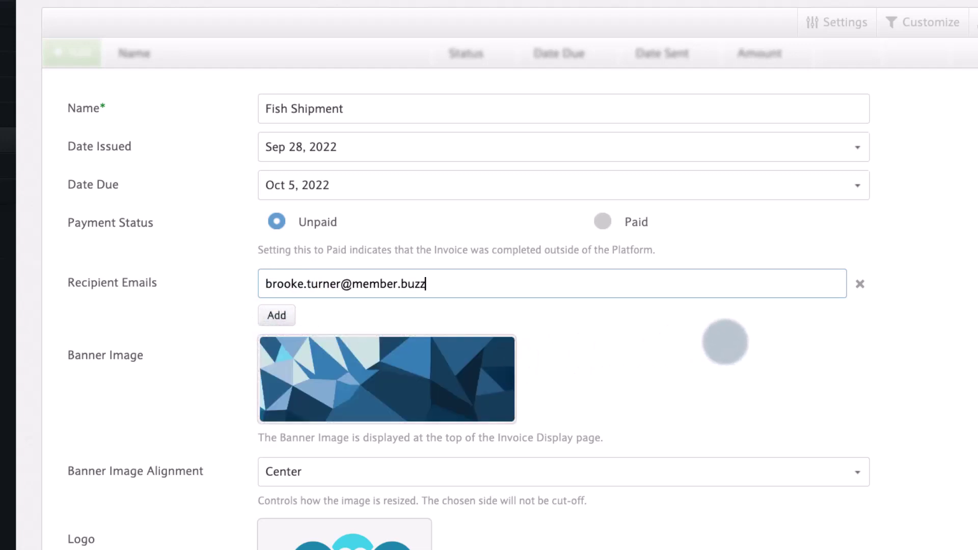
# Switch on Enable Comments in the invoice Settings
pyautogui.scroll(-8, 914, 347)
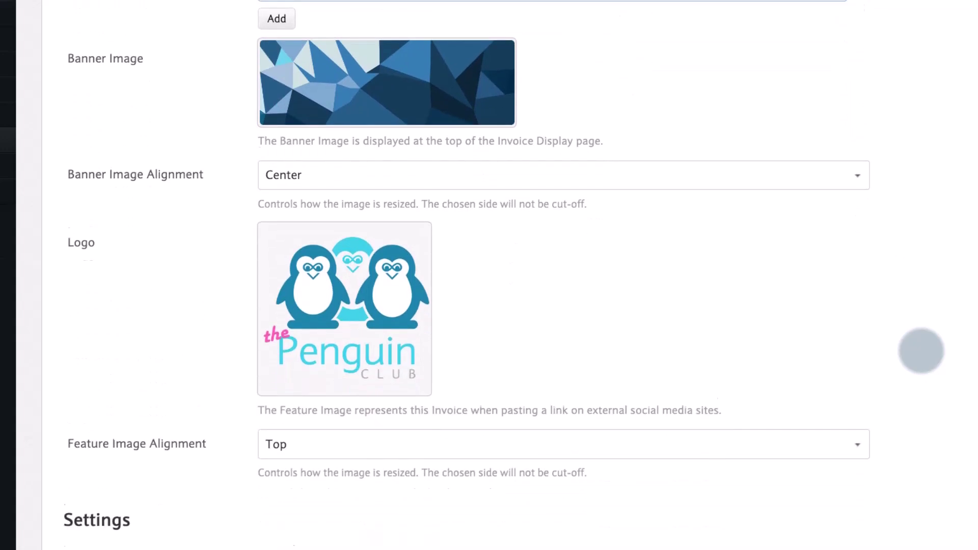
pyautogui.scroll(-4, 921, 351)
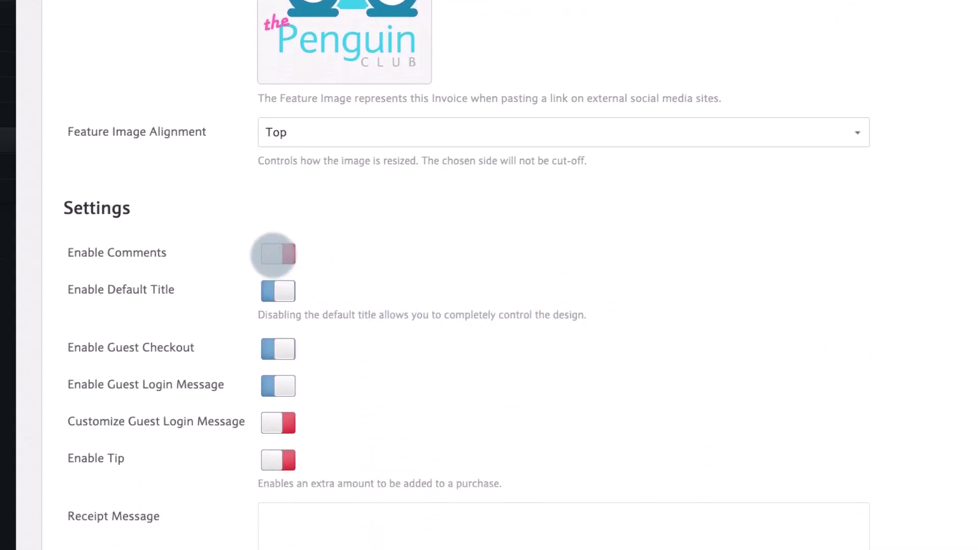
pyautogui.click(275, 254)
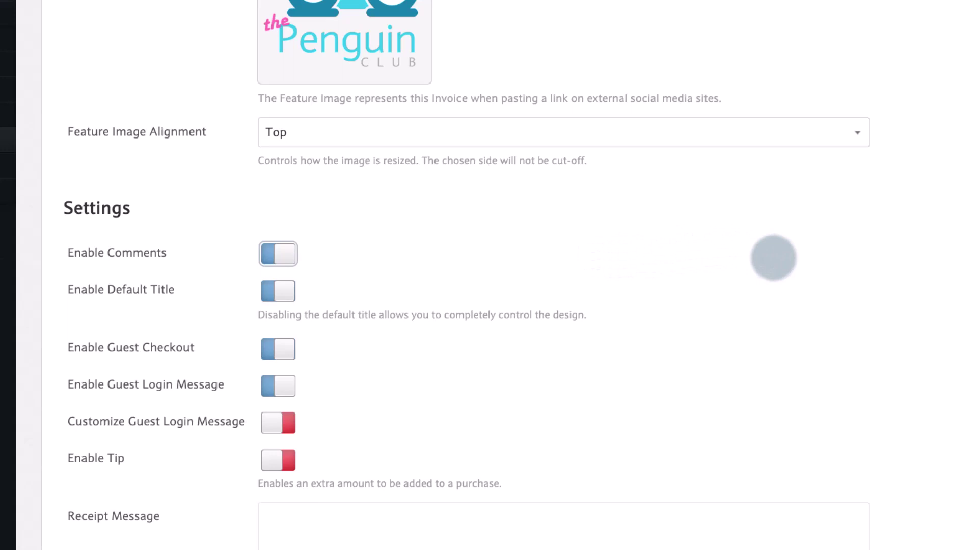
# Set the Receipt Message to 'Thank you for your purchase!'
pyautogui.scroll(-5, 773, 258)
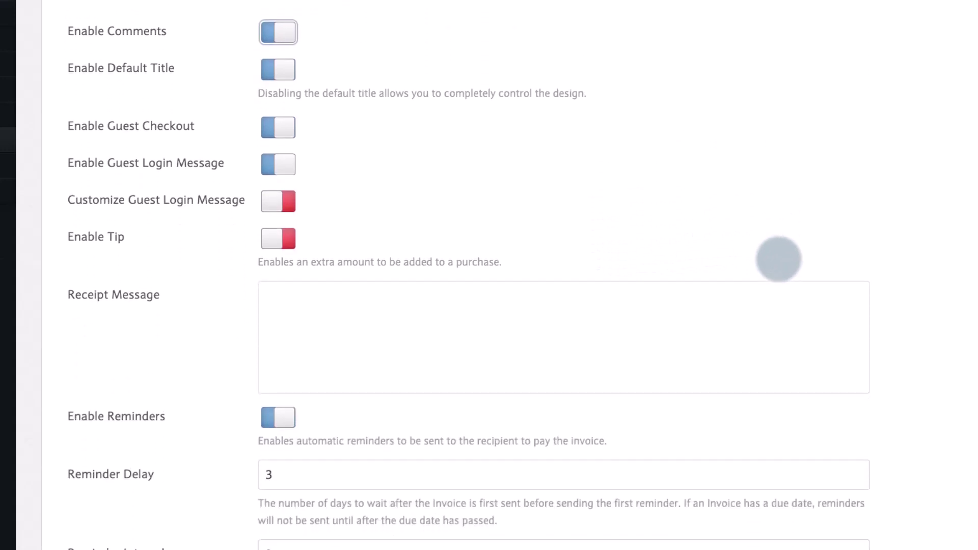
pyautogui.click(726, 326)
pyautogui.write('Thank you for your purchase!')
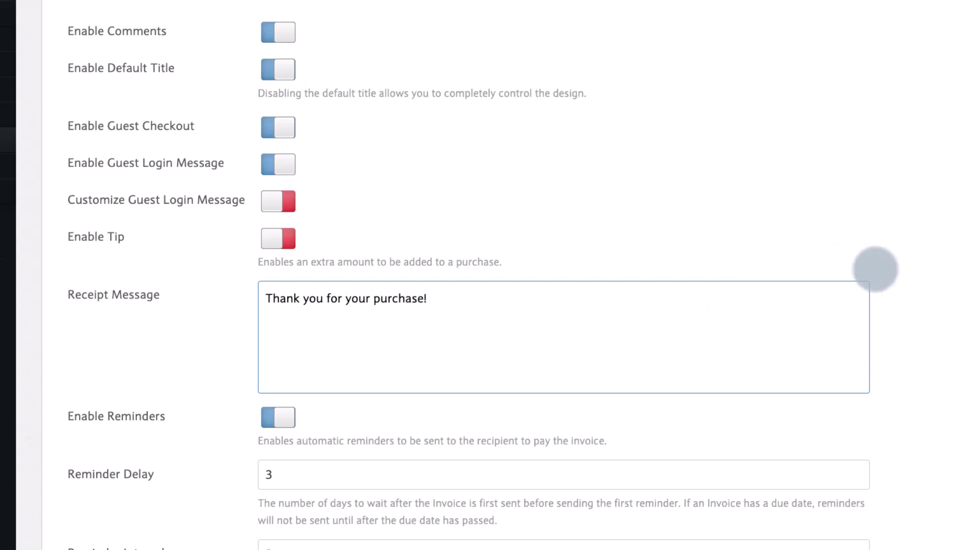
pyautogui.click(906, 288)
# Enter an e-mail address in the Notification Emails field
pyautogui.scroll(-3, 906, 289)
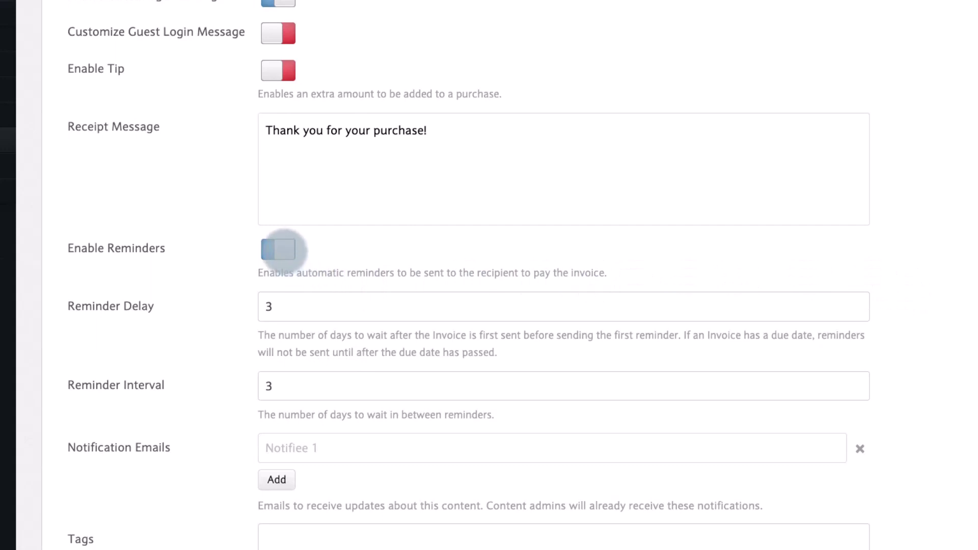
pyautogui.scroll(-1, 284, 250)
pyautogui.scroll(-2, 287, 259)
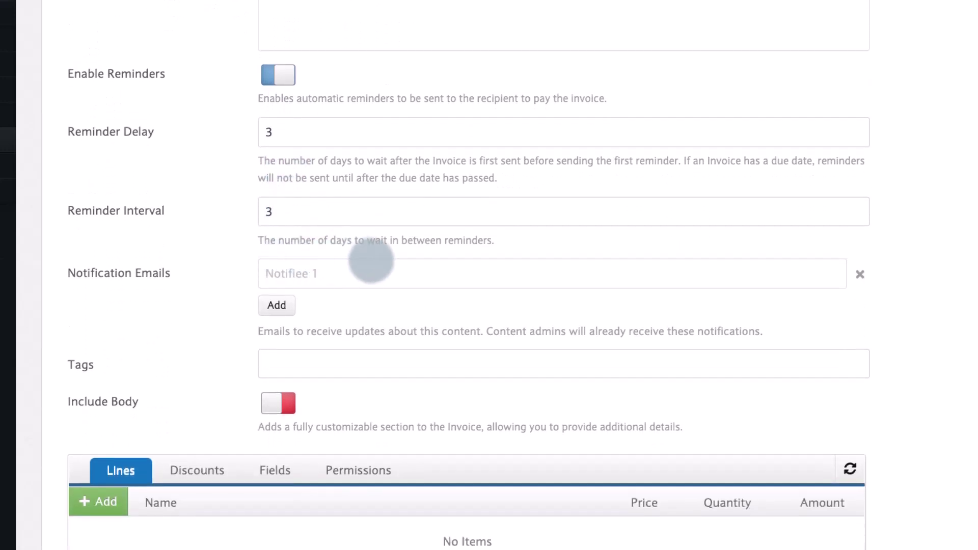
pyautogui.click(381, 270)
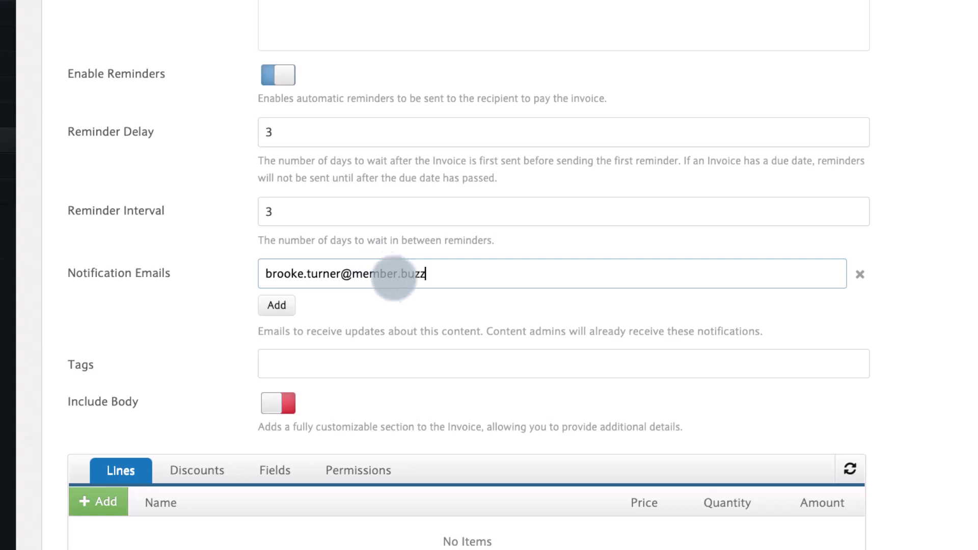
# Finish the notification address and add the 'Shipment of Fish' tag from the suggestions
pyautogui.click(415, 297)
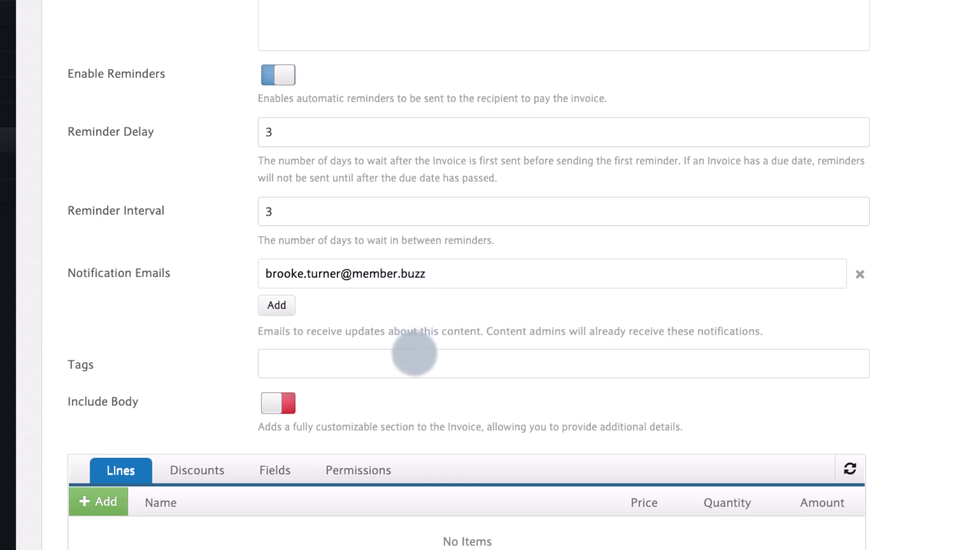
pyautogui.click(414, 354)
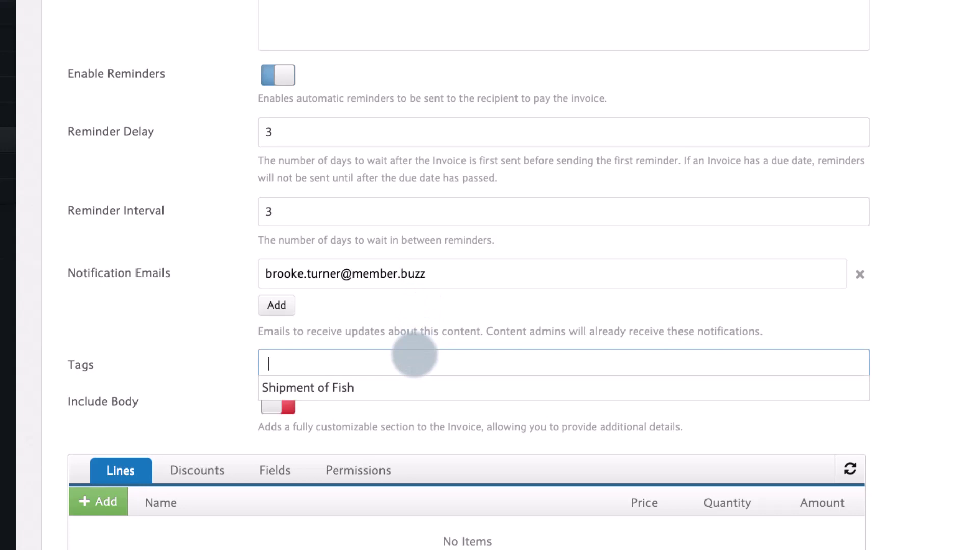
pyautogui.write('Shipment of Fish')
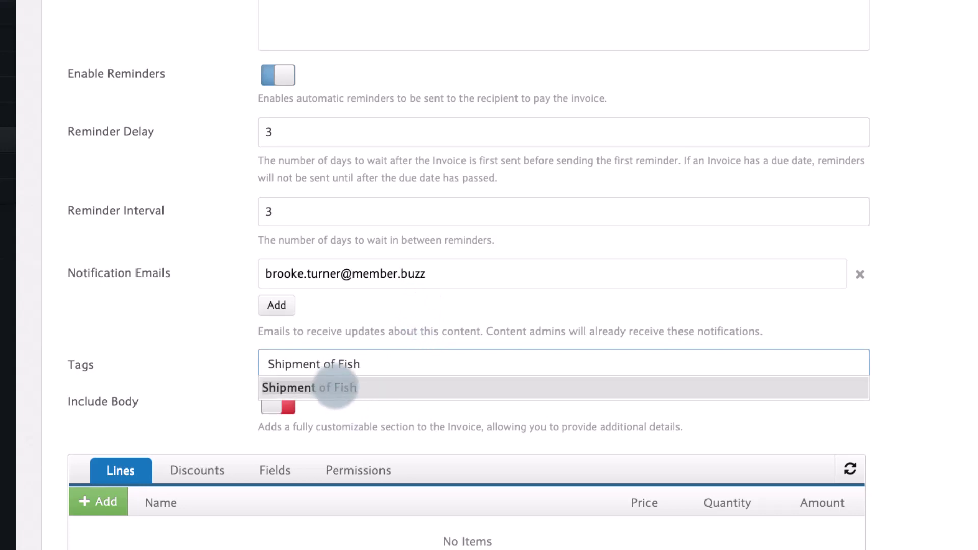
pyautogui.click(334, 388)
pyautogui.click(366, 413)
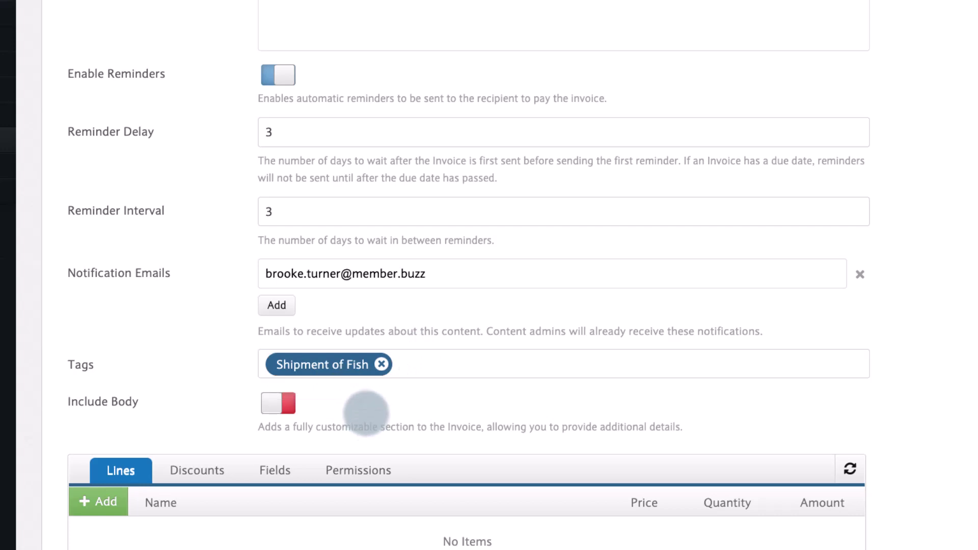
# Turn on Include Body and write 'You can pay by check. Mail to...' as the body
pyautogui.click(277, 403)
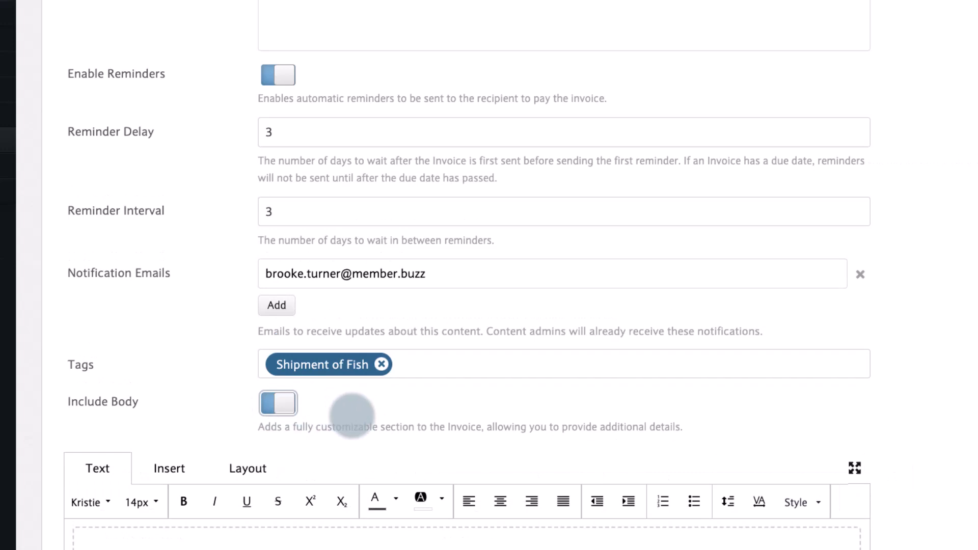
pyautogui.scroll(-3, 356, 412)
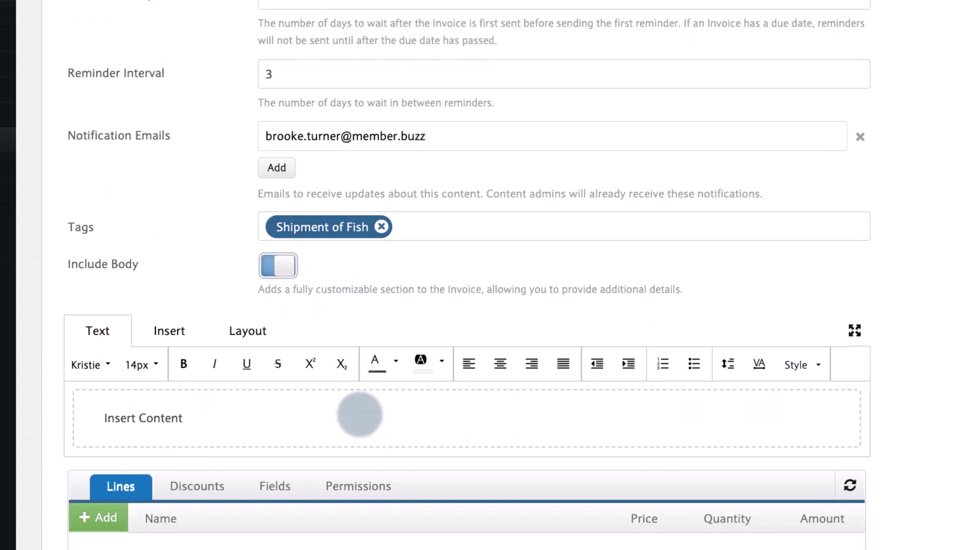
pyautogui.click(175, 419)
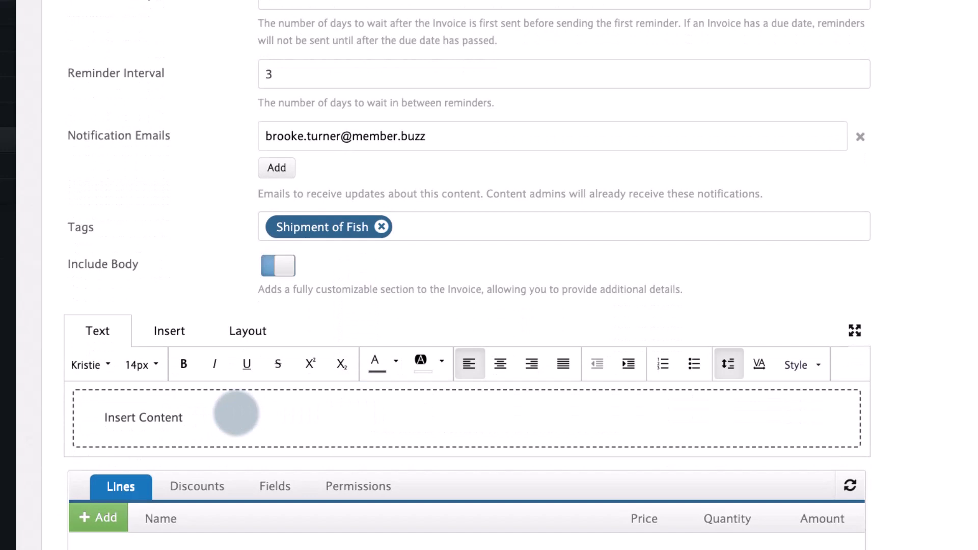
pyautogui.write('You can pay by check.')
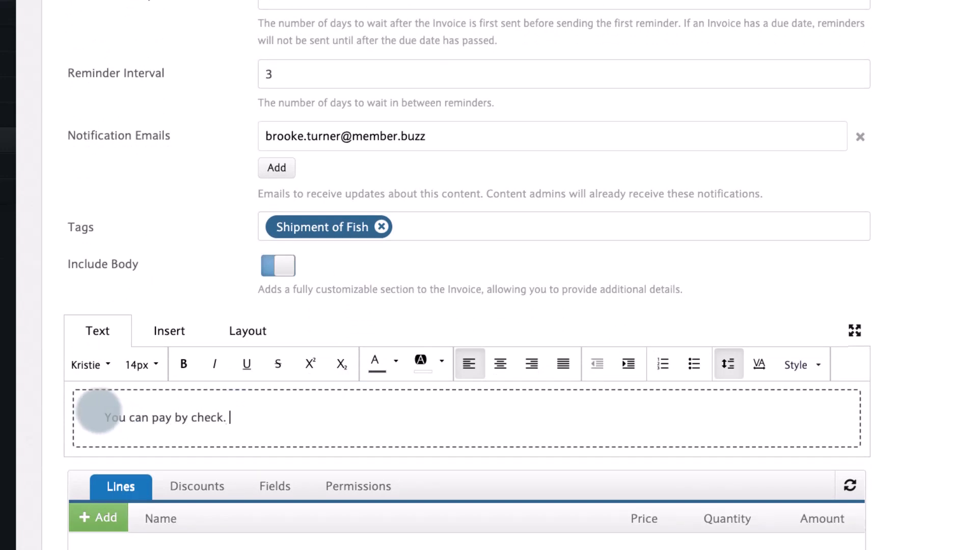
pyautogui.write(' Mail to...')
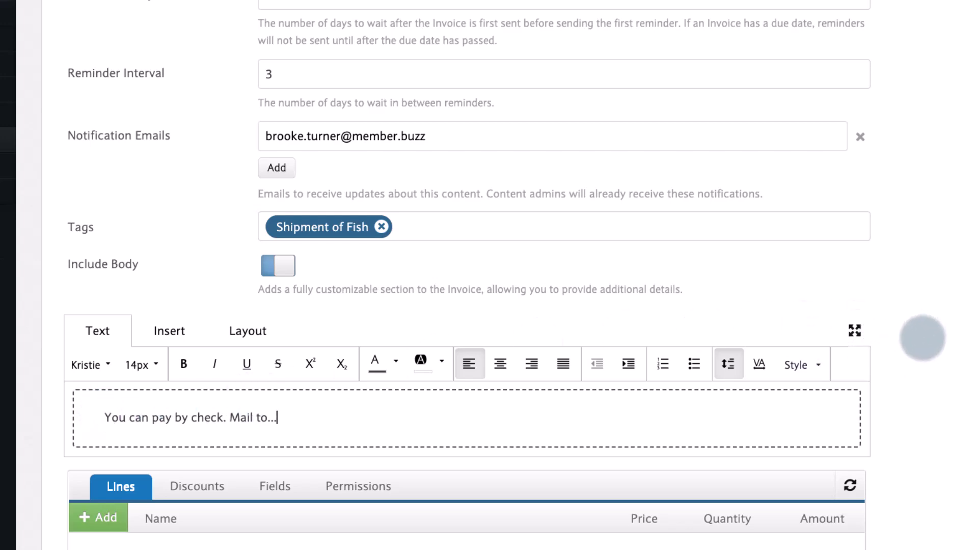
pyautogui.scroll(-4, 922, 333)
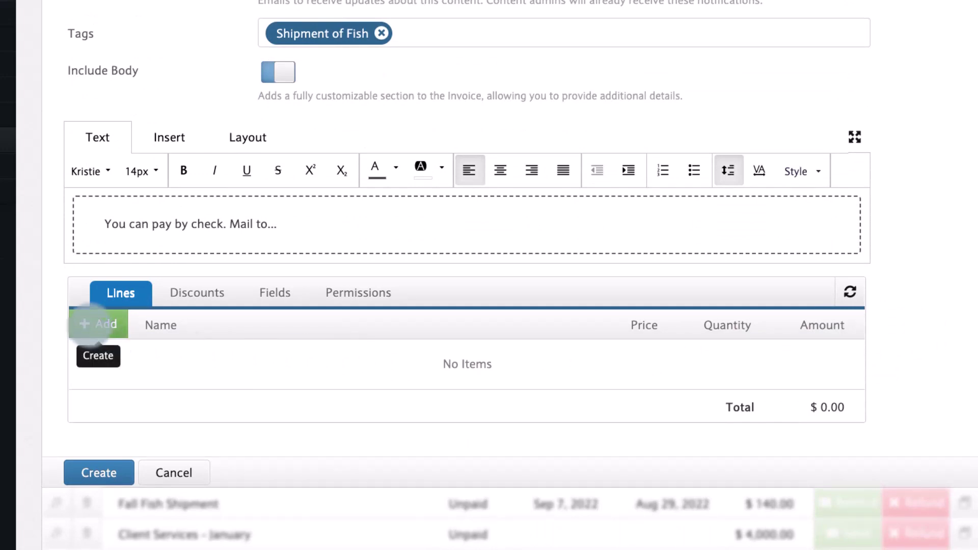
# Add a Purple Salmon line item priced $7.00 with quantity 10, totalling $70.00
pyautogui.click(95, 324)
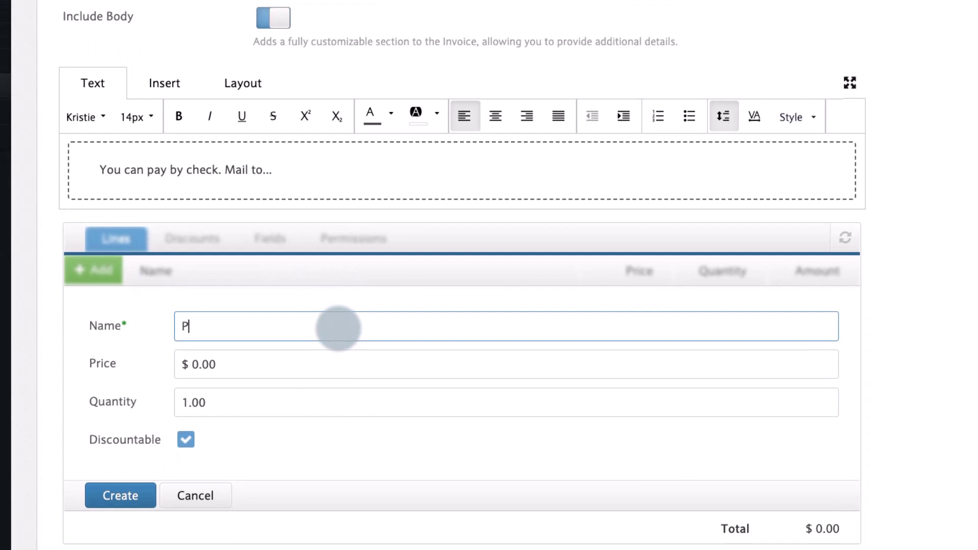
pyautogui.write('Purple Salmon')
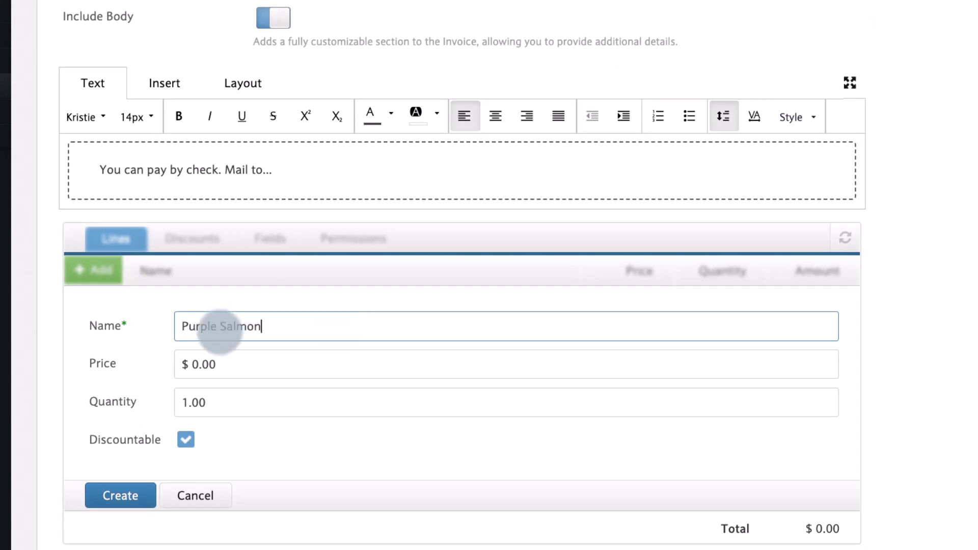
pyautogui.click(196, 363)
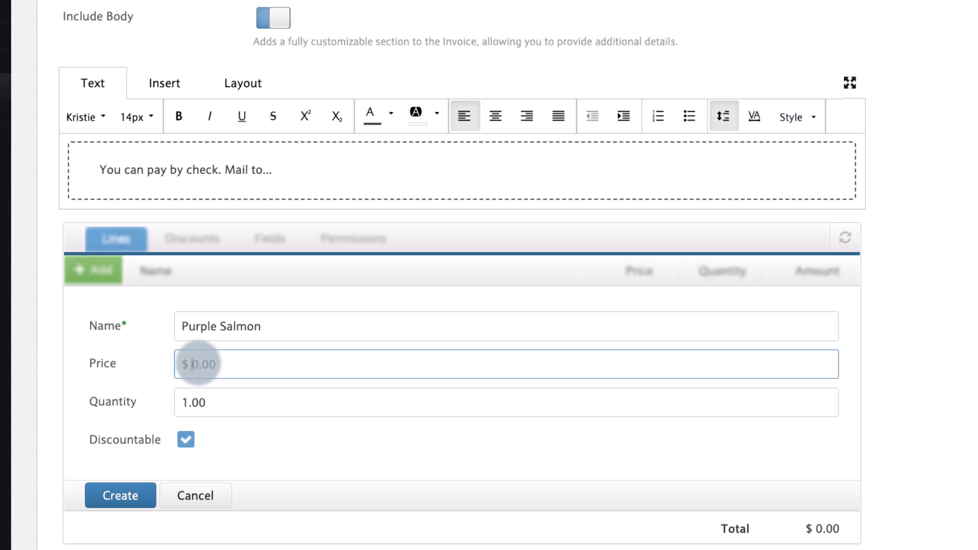
pyautogui.click(191, 403)
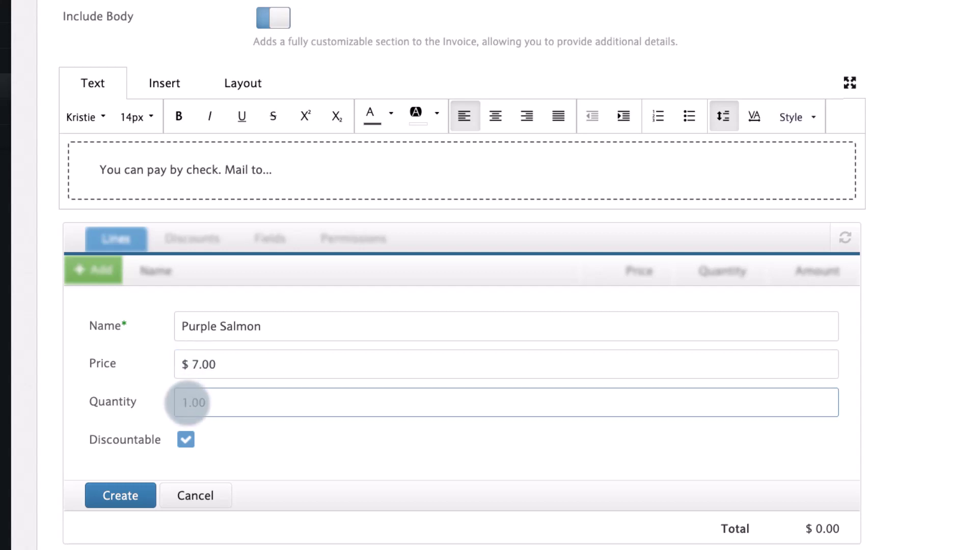
pyautogui.click(239, 429)
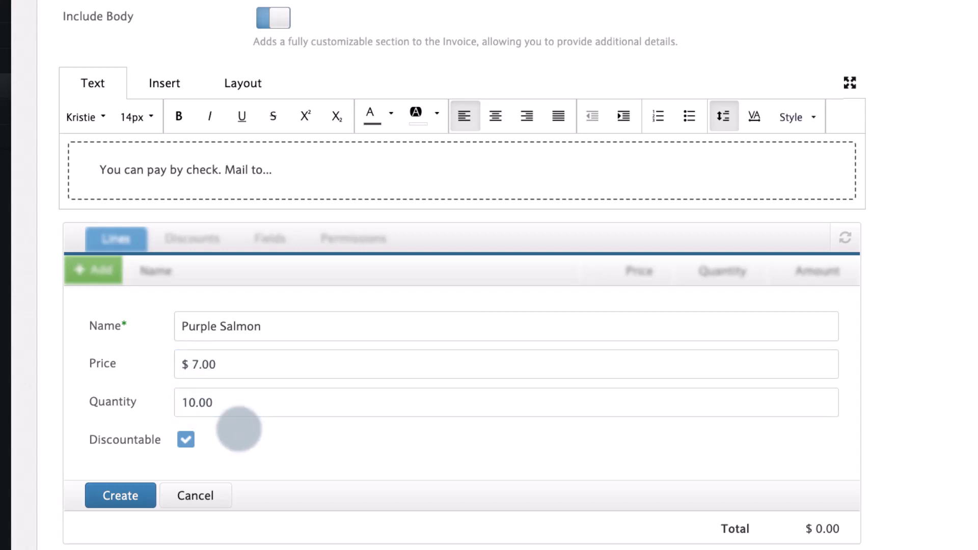
pyautogui.click(120, 495)
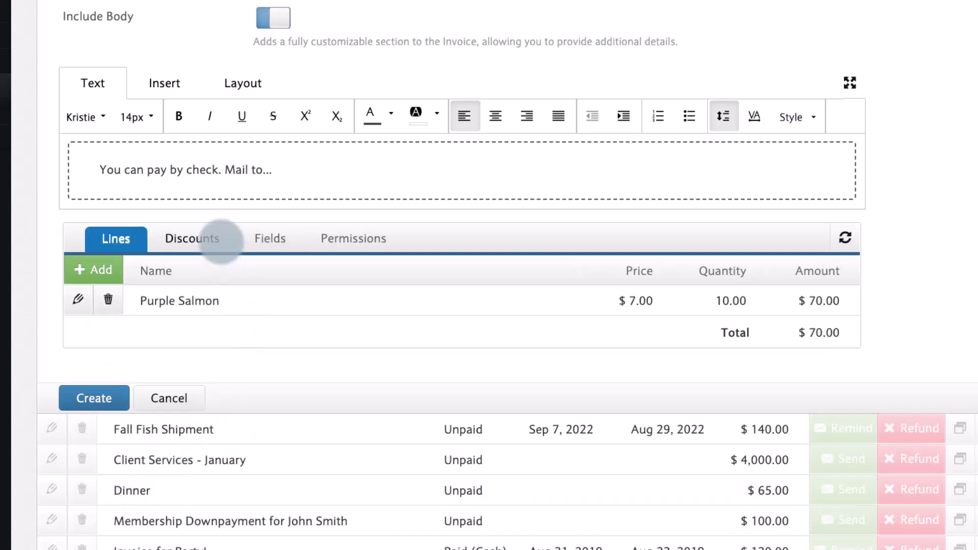
pyautogui.click(219, 240)
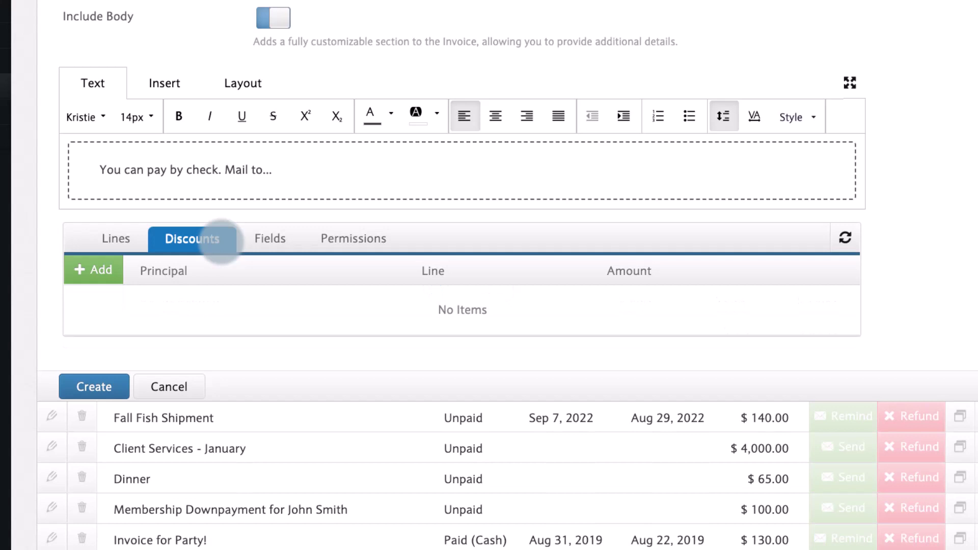
# Start a new discount valid from Sep 28 to Oct 5, 2022
pyautogui.click(91, 269)
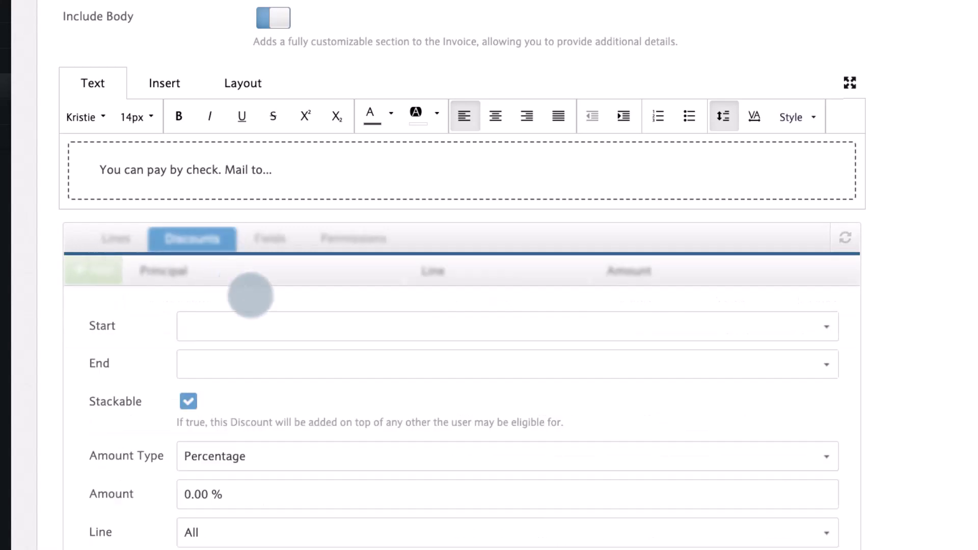
pyautogui.click(262, 318)
pyautogui.click(312, 220)
pyautogui.click(315, 356)
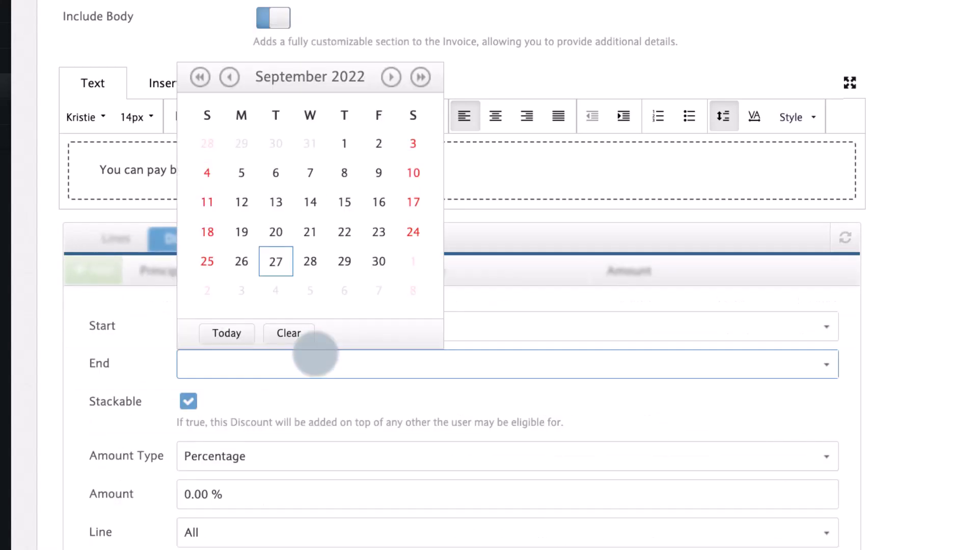
pyautogui.click(392, 77)
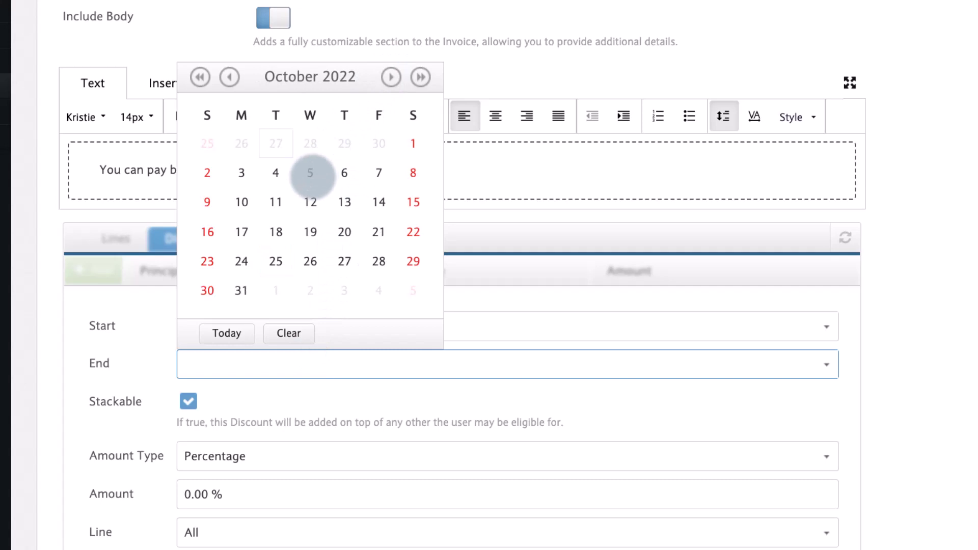
pyautogui.click(310, 173)
# Make it a 25% Percentage discount applied to the Purple Salmon line
pyautogui.scroll(-3, 332, 377)
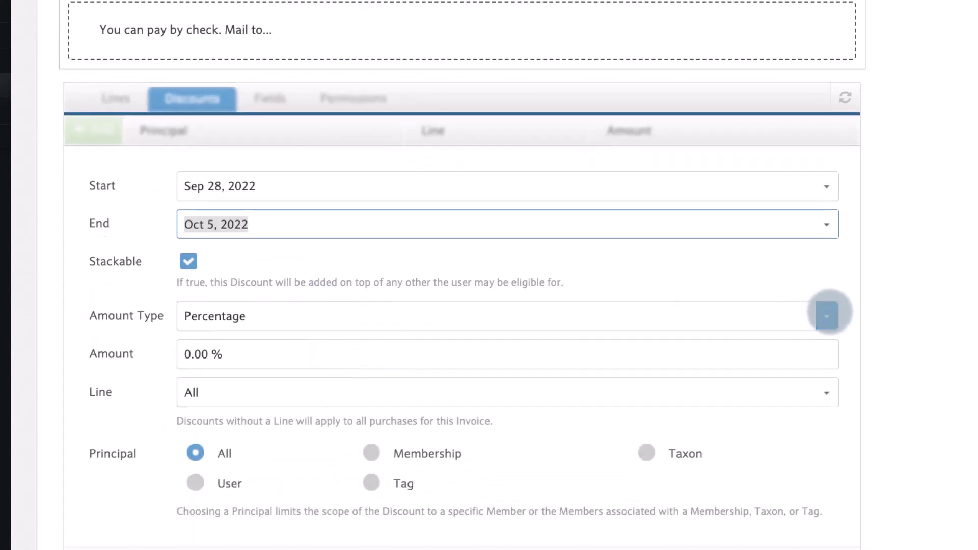
pyautogui.click(827, 316)
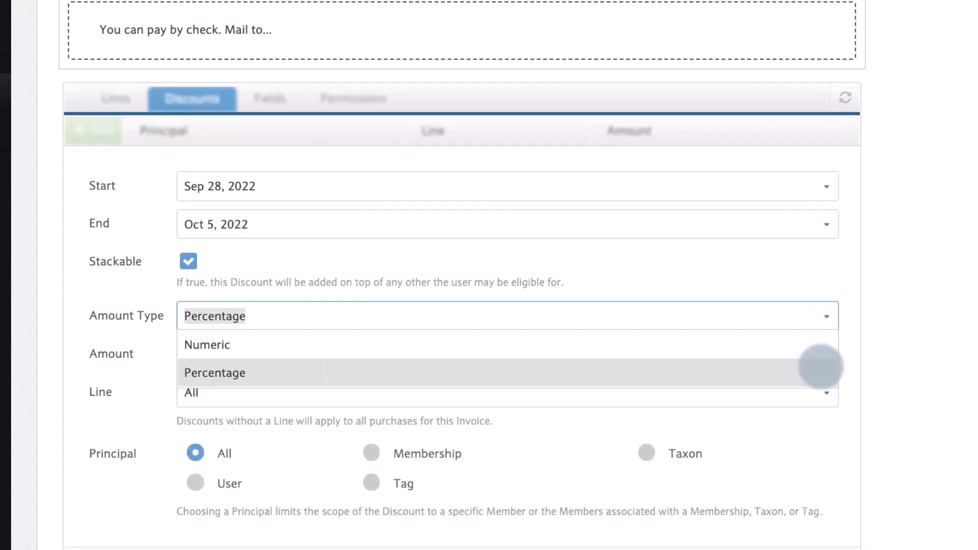
pyautogui.click(821, 366)
pyautogui.click(194, 353)
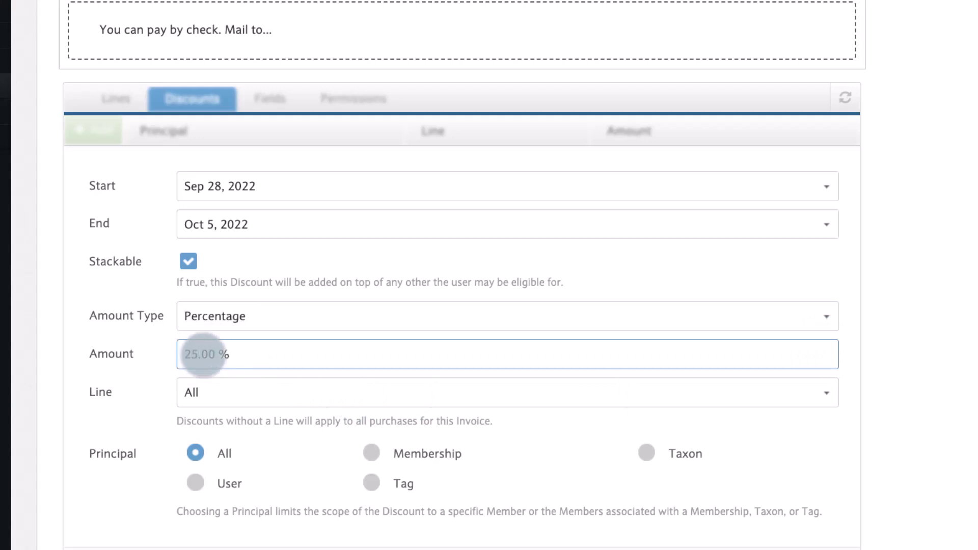
pyautogui.click(218, 393)
pyautogui.click(232, 443)
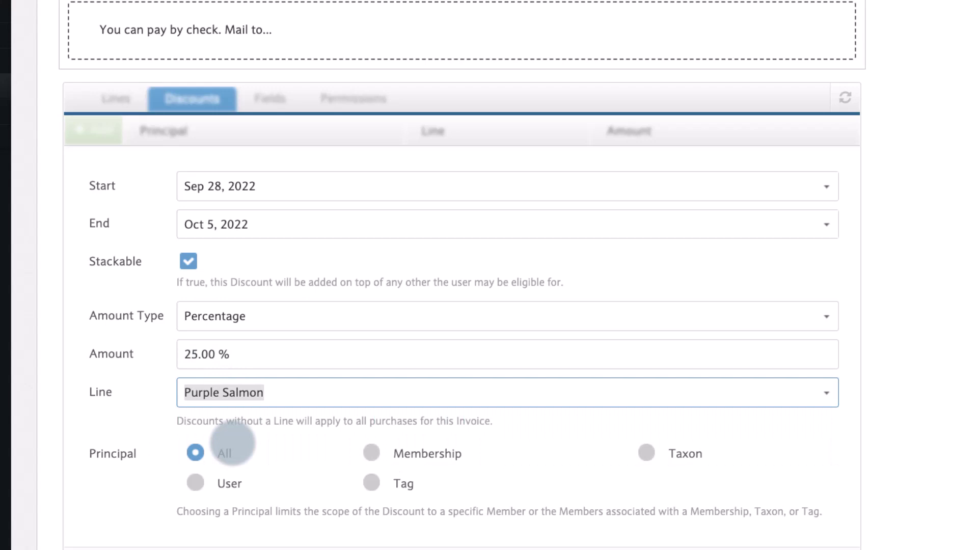
# Restrict the discount to a single member as Principal User and save it
pyautogui.scroll(-2, 229, 441)
pyautogui.click(194, 386)
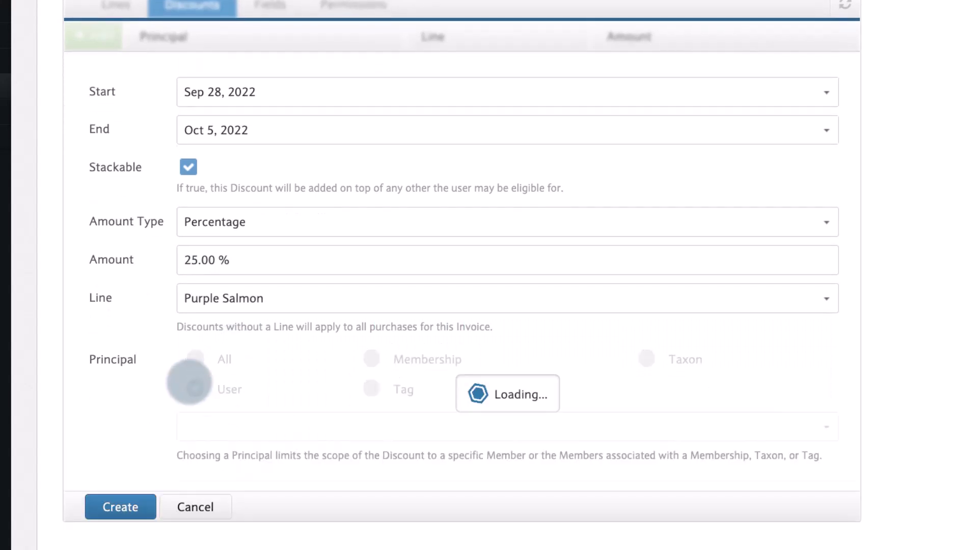
pyautogui.click(228, 432)
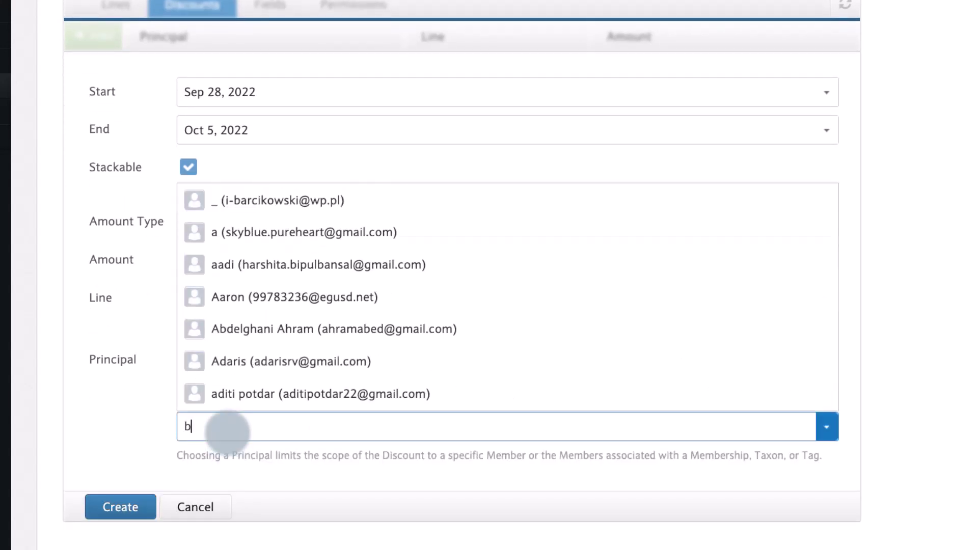
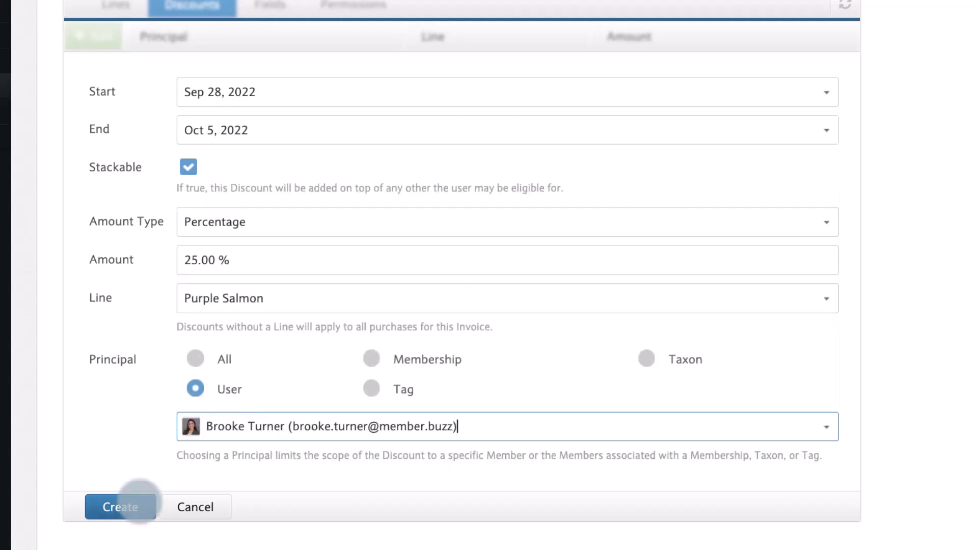
pyautogui.click(133, 507)
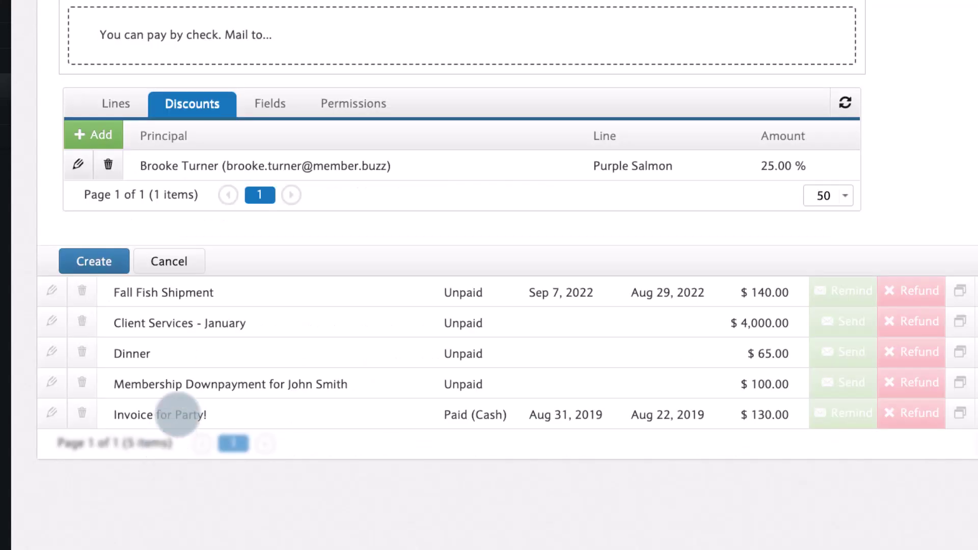
# Create the Fish Shipment invoice and send it from the Invoices list
pyautogui.click(113, 252)
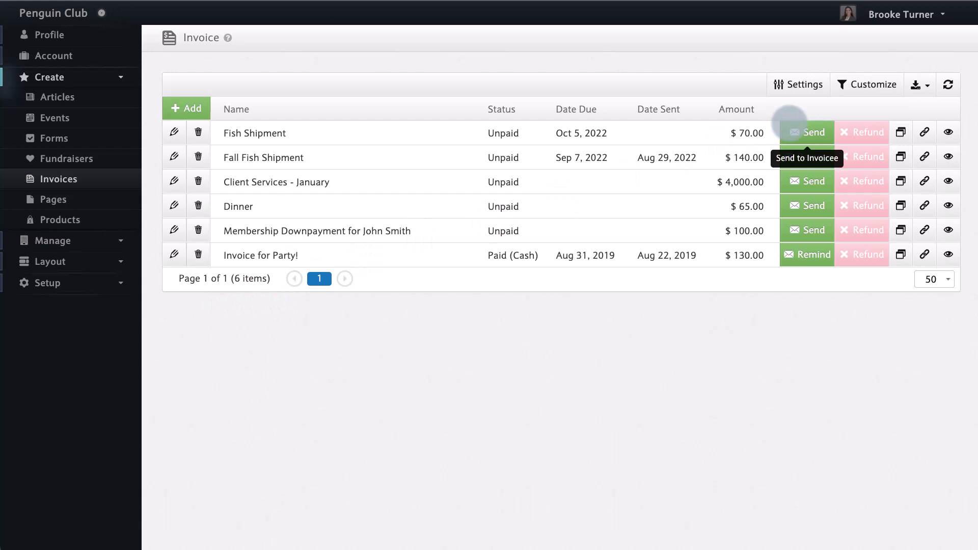
pyautogui.click(789, 123)
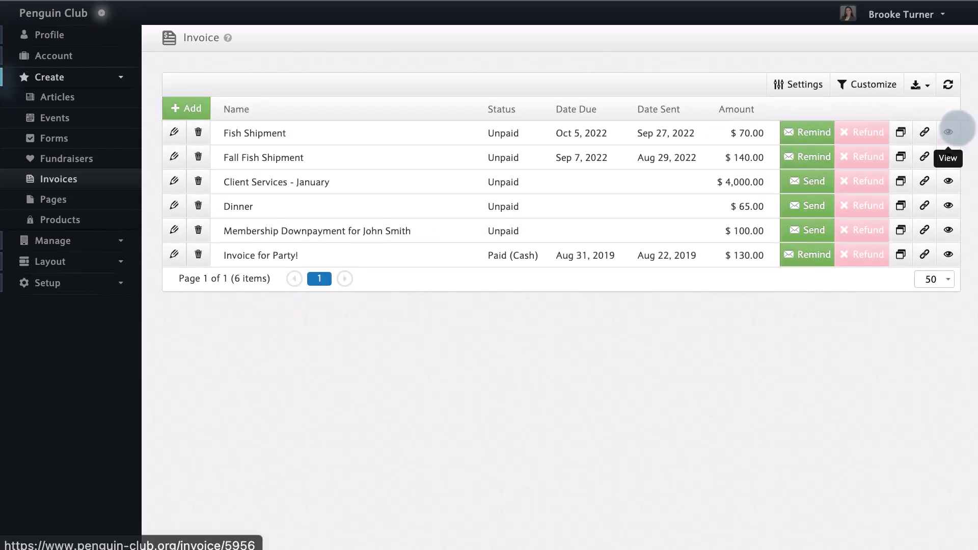
# View the Fish Shipment display page with its $70.00 Purple Salmon line and continue to payment
pyautogui.click(948, 131)
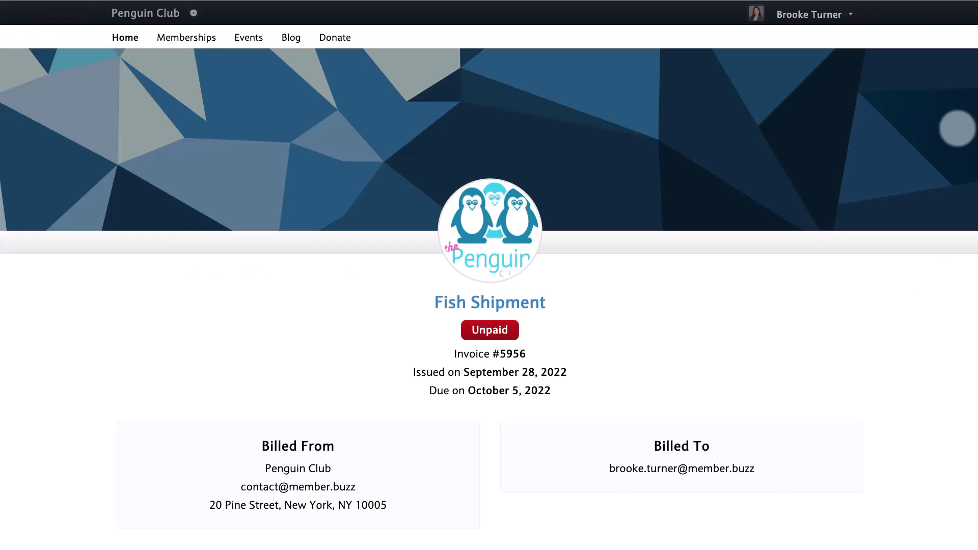
pyautogui.scroll(-3, 939, 197)
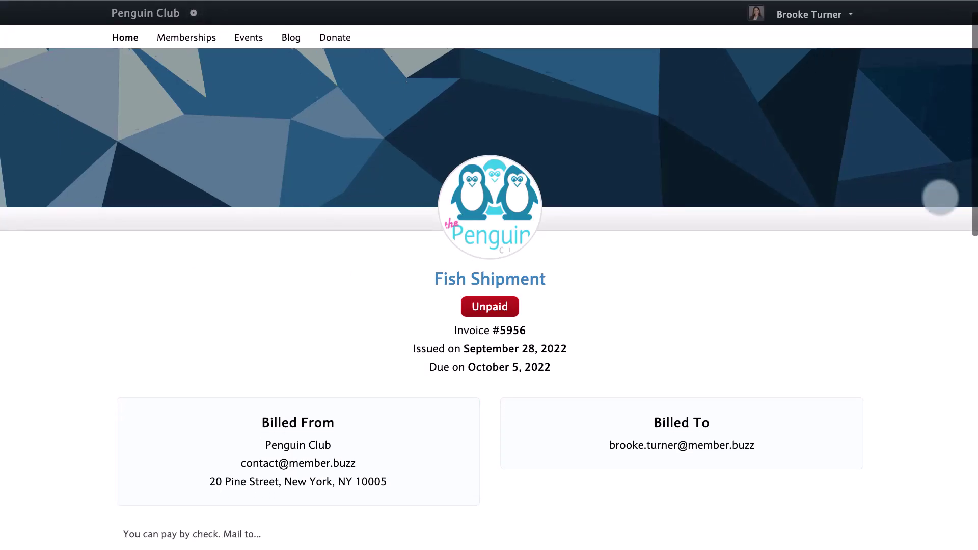
pyautogui.scroll(-3, 940, 197)
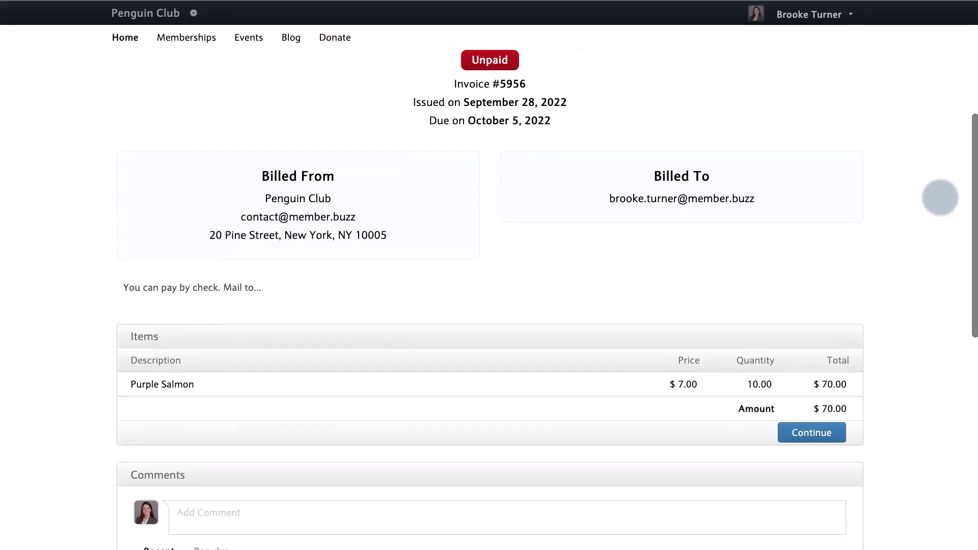
pyautogui.scroll(-2, 940, 198)
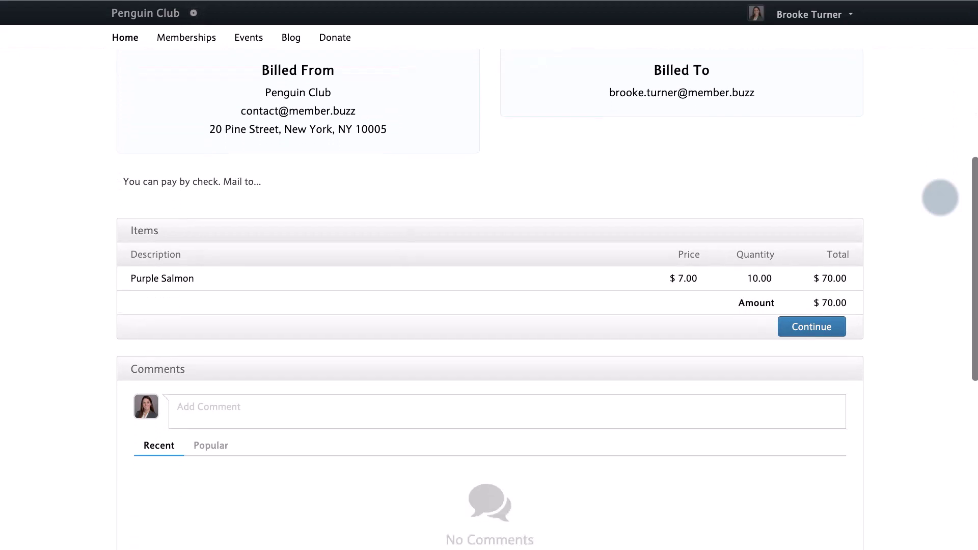
pyautogui.scroll(5, 940, 197)
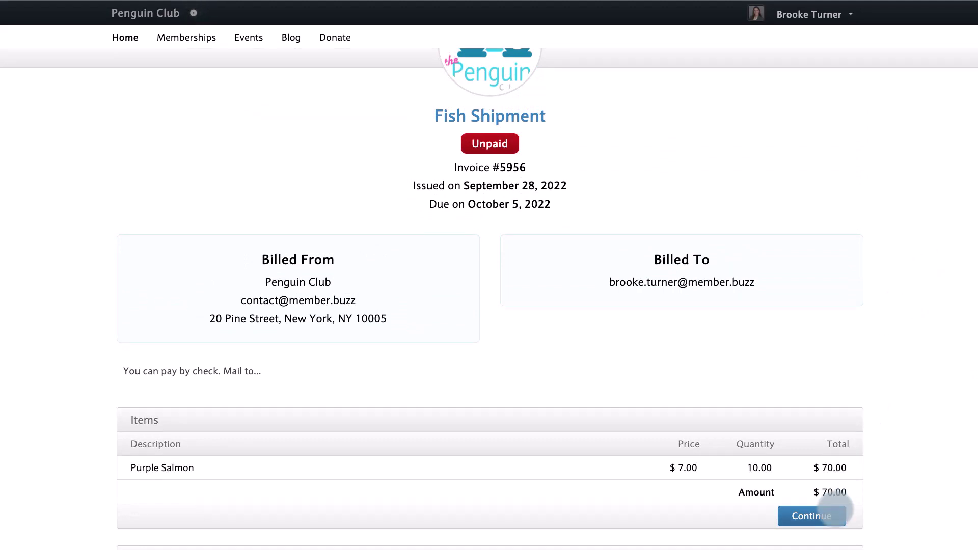
pyautogui.click(834, 510)
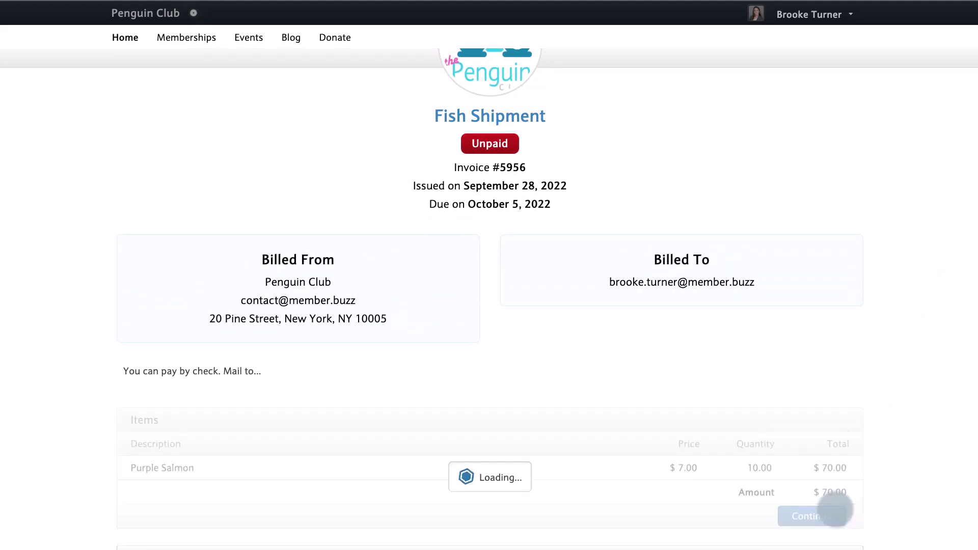